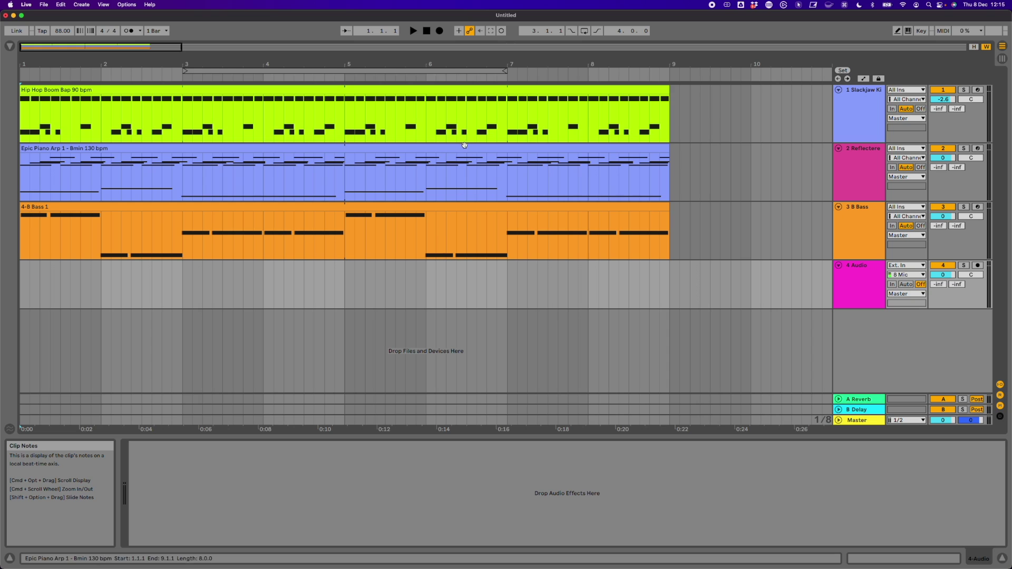
Play and stop the arrangement, then select the empty 4 Audio track for renaming
left_click(414, 30)
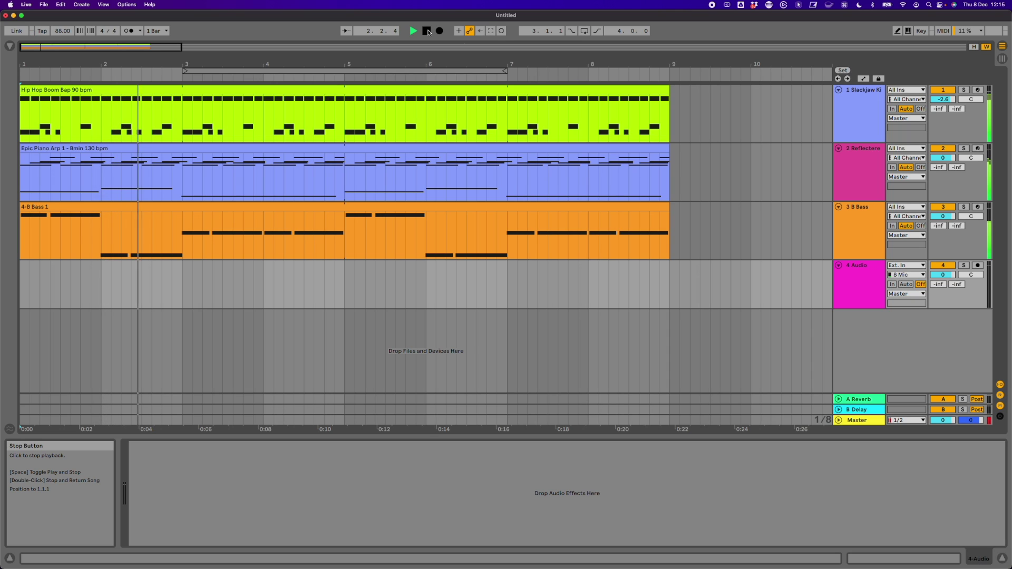
left_click(426, 31)
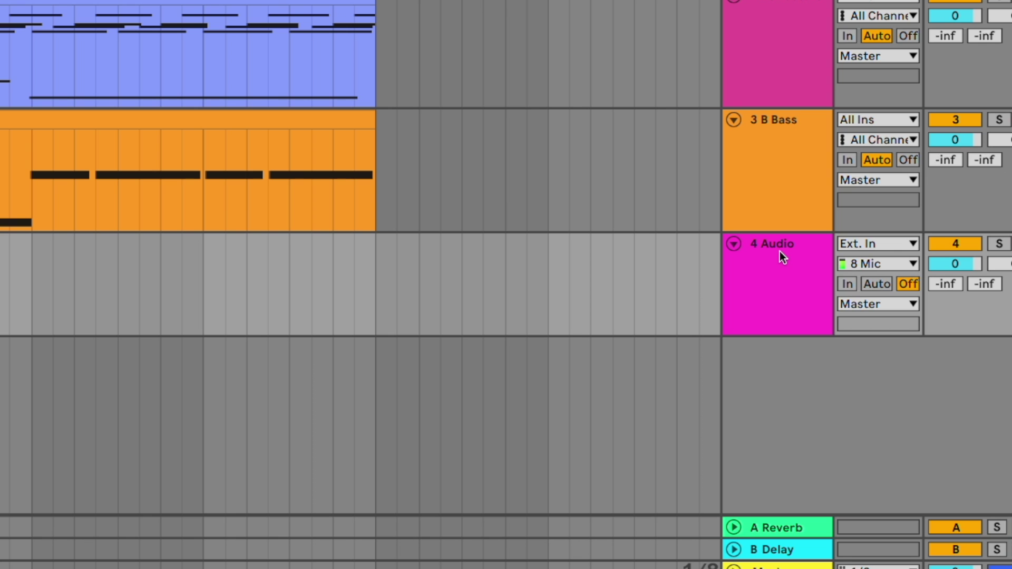
left_click(859, 268)
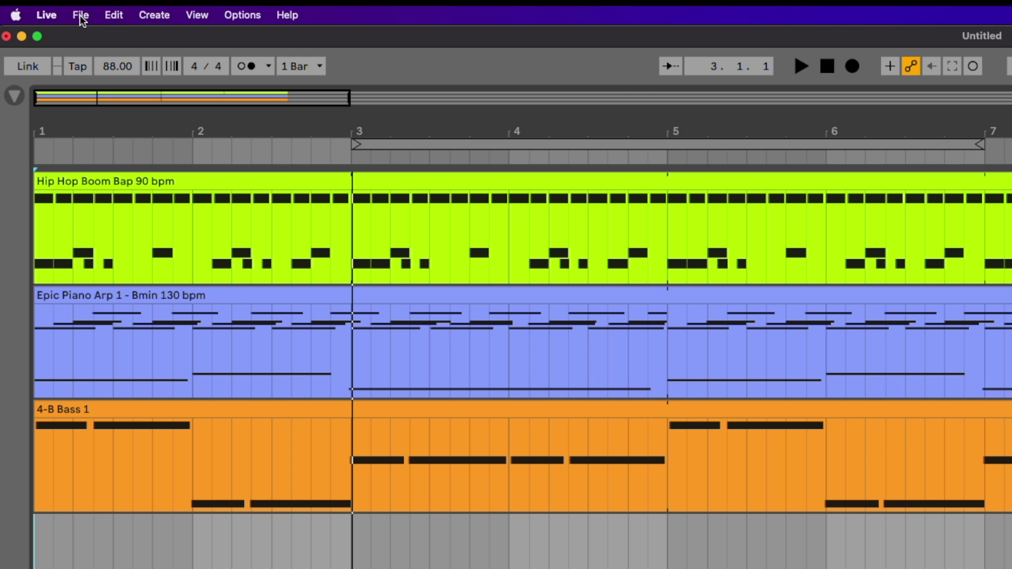
Save the set as I_Need_My_Audio.als on the Desktop via Save Live Set As
left_click(82, 16)
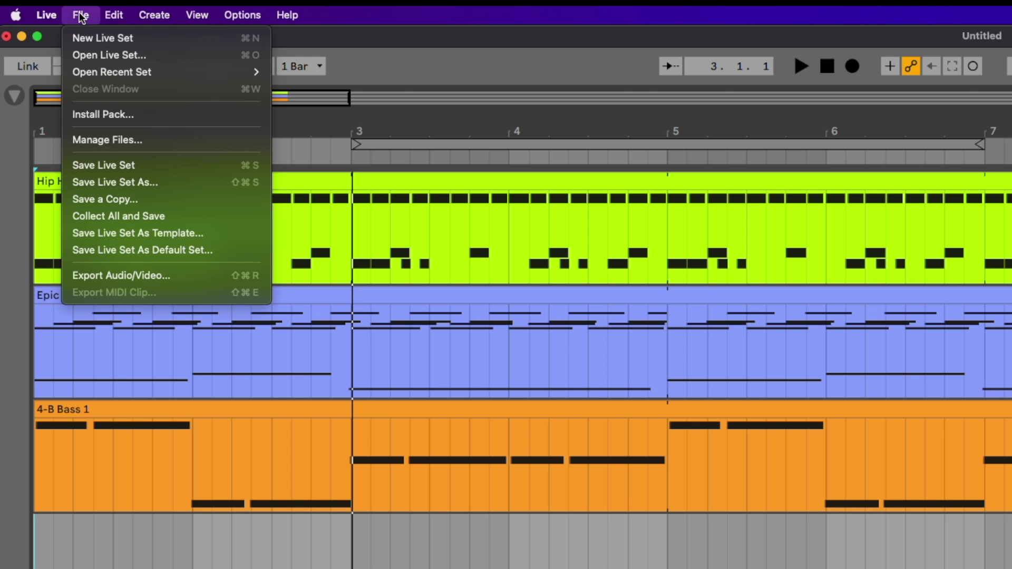
left_click(124, 181)
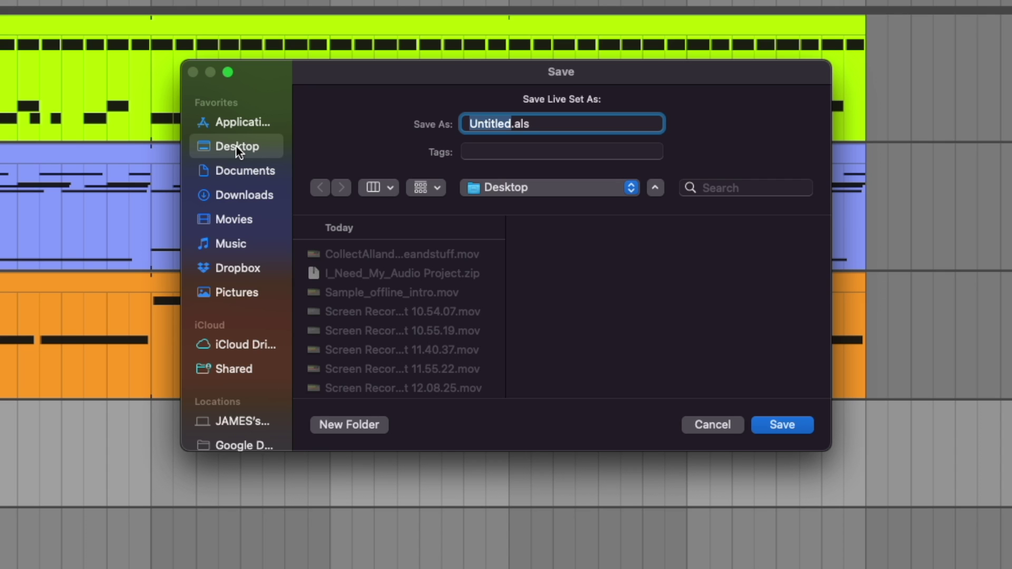
key("BackSpace")
type("I_Need")
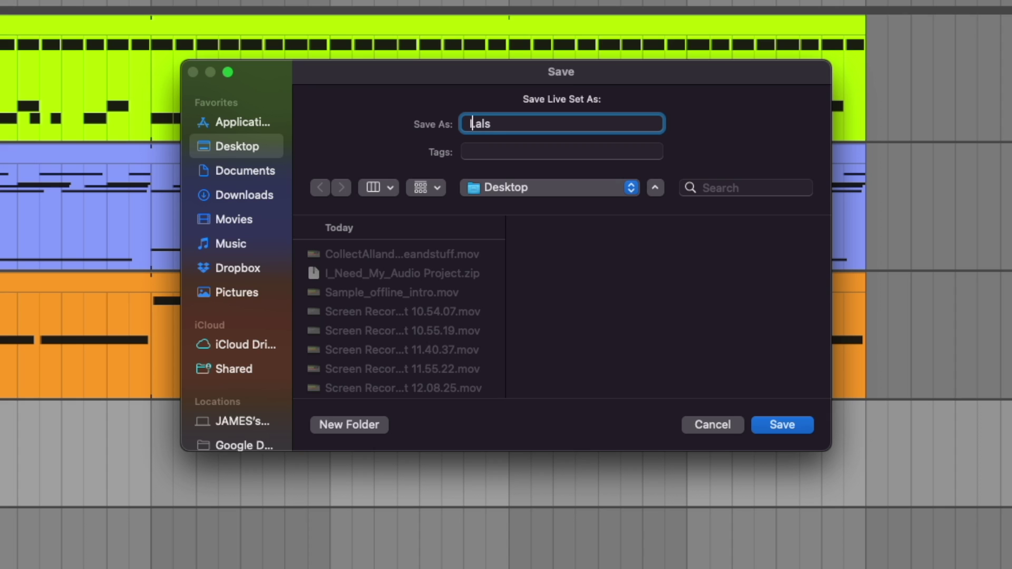
type("_My_Audio")
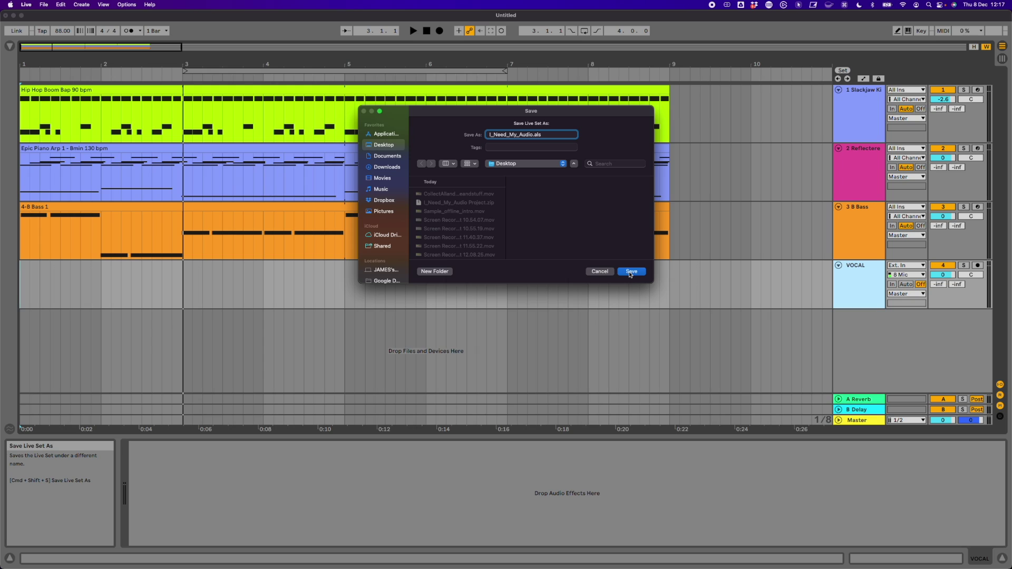
left_click(628, 271)
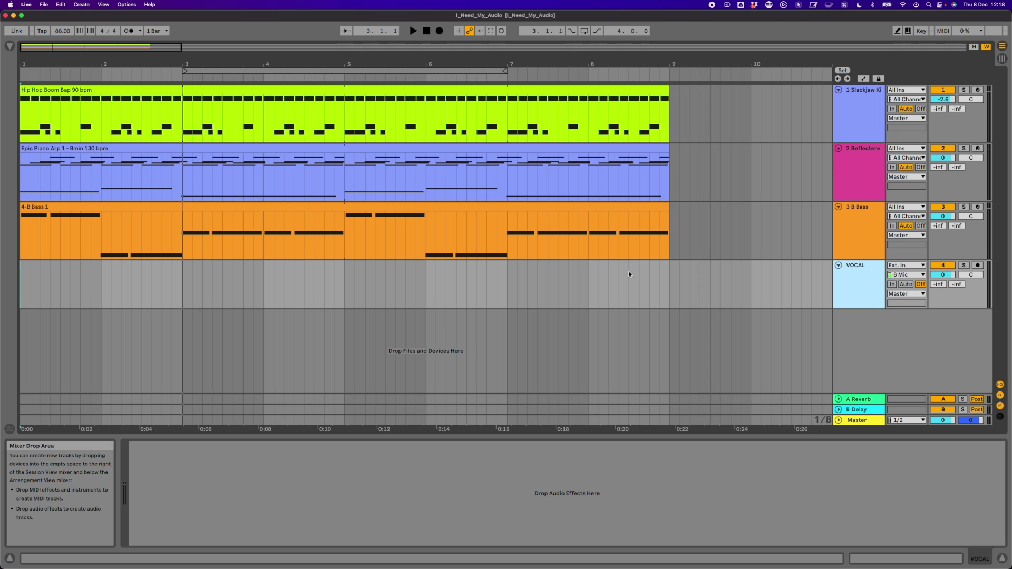
Record a vocal take into the VOCAL track with Arrangement Record, stopping it with Space
left_click(440, 31)
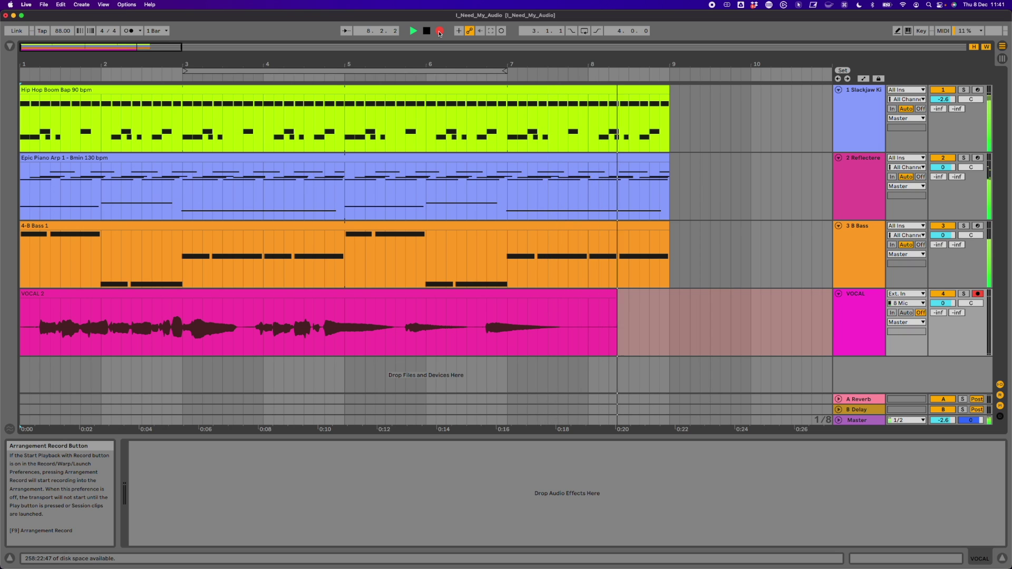
key("space")
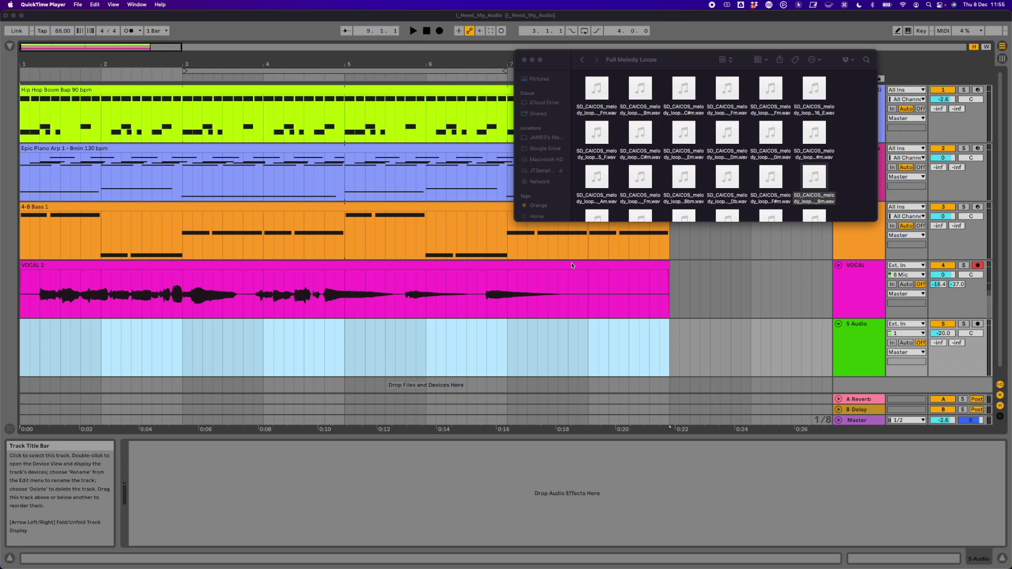
Drag SD_CAICOS_melody_loop_new_140_Bm.wav onto track 5 at bar 1, then close the Finder window
left_click(542, 173)
mouse_move(824, 175)
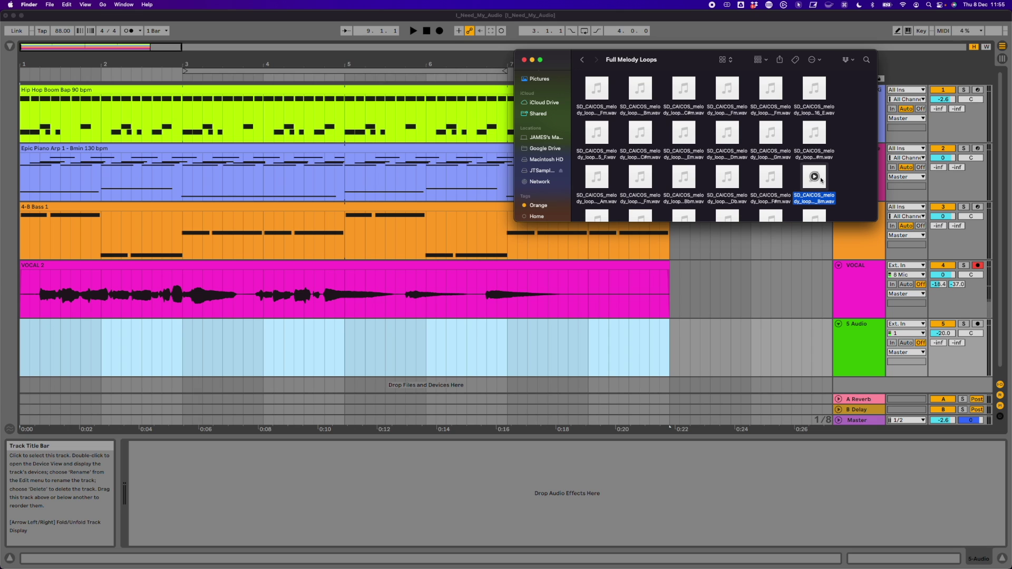
left_click_drag(821, 180, 21, 332)
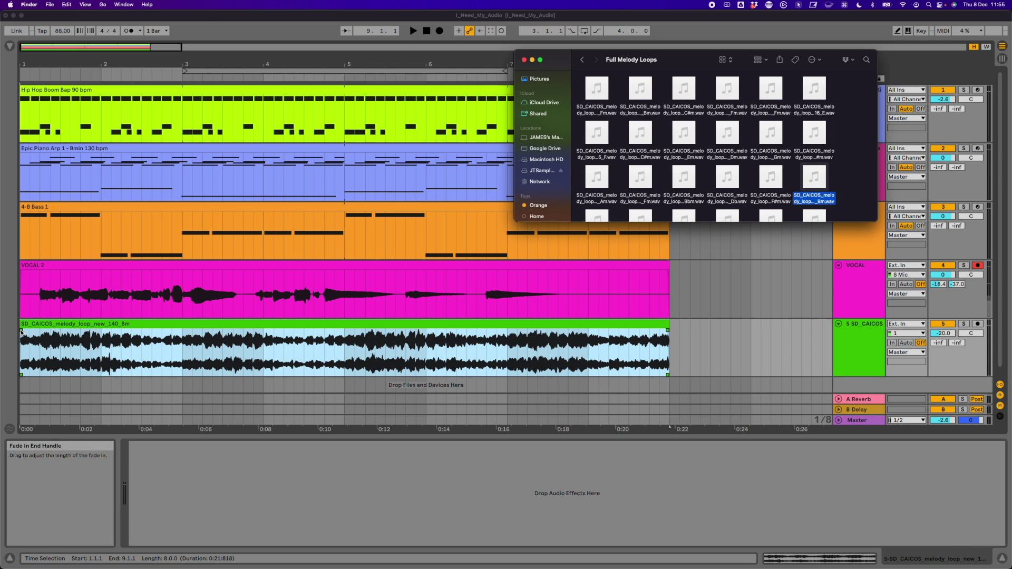
key("super+w")
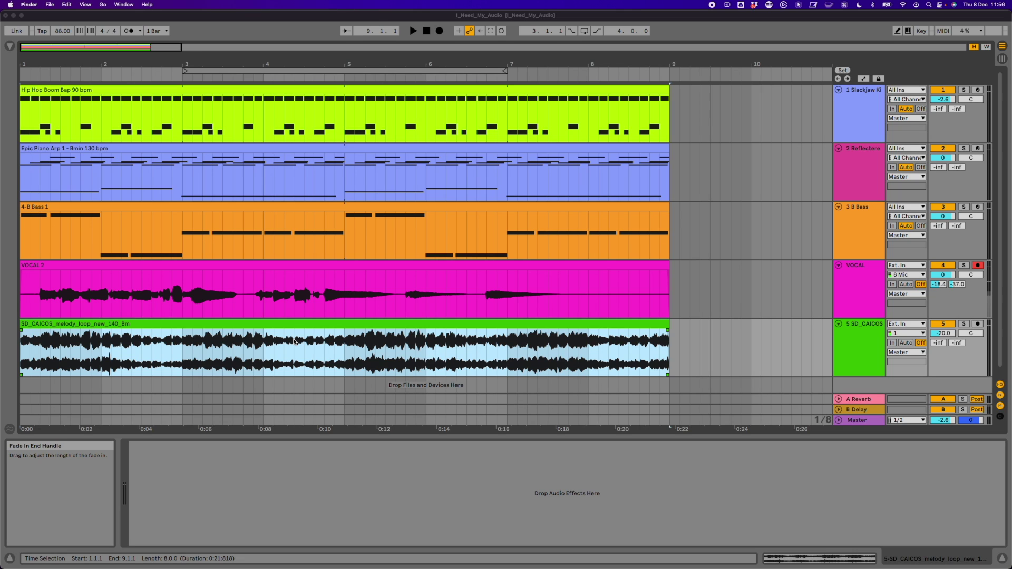
left_click(425, 45)
left_click(414, 30)
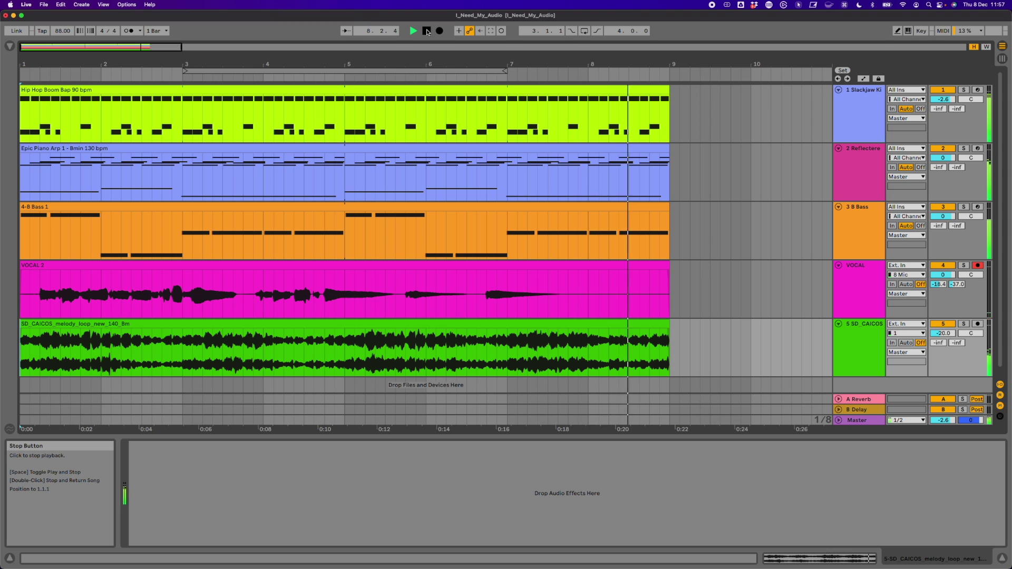
left_click(427, 32)
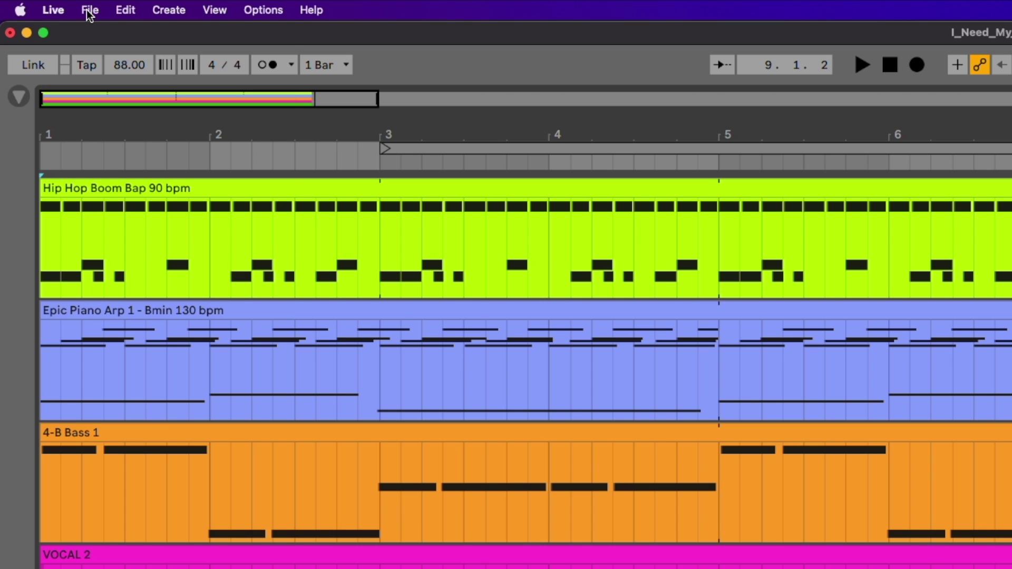
Run File > Collect All and Save to copy all the set's audio into the project
left_click(90, 12)
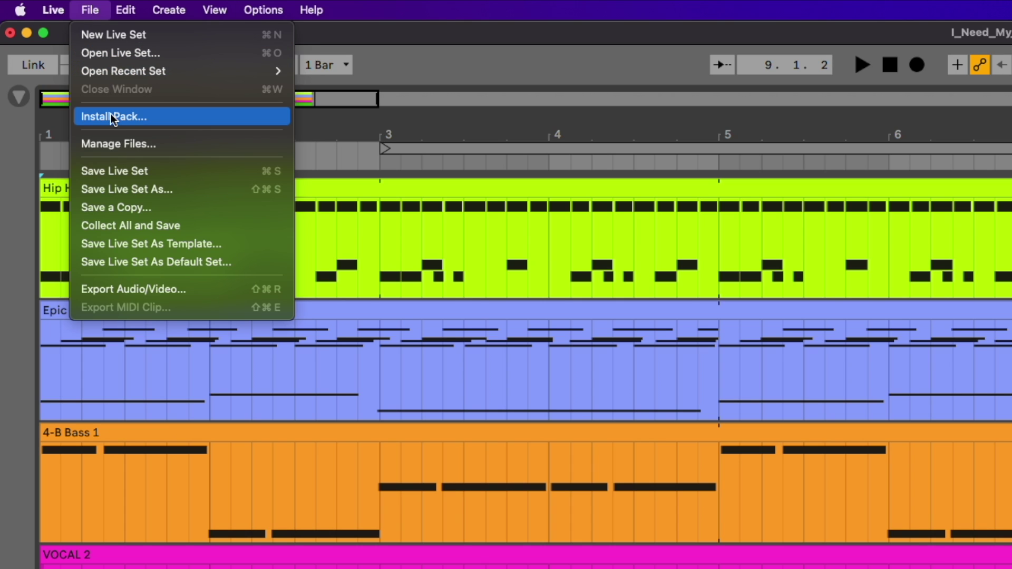
left_click(138, 226)
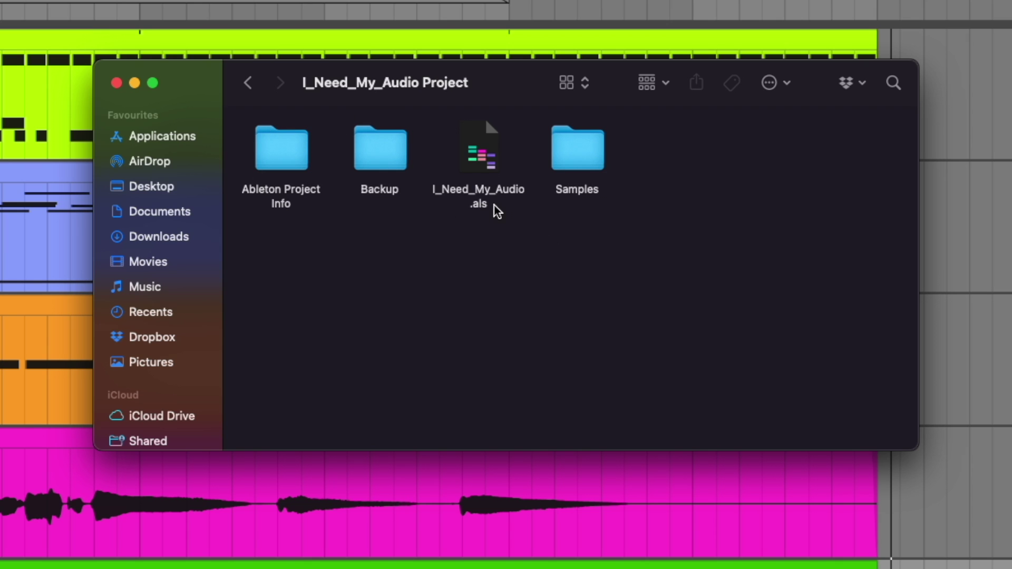
Open Samples, then Recorded, to view the 4-Audio and VOCAL .aif takes
double_click(581, 156)
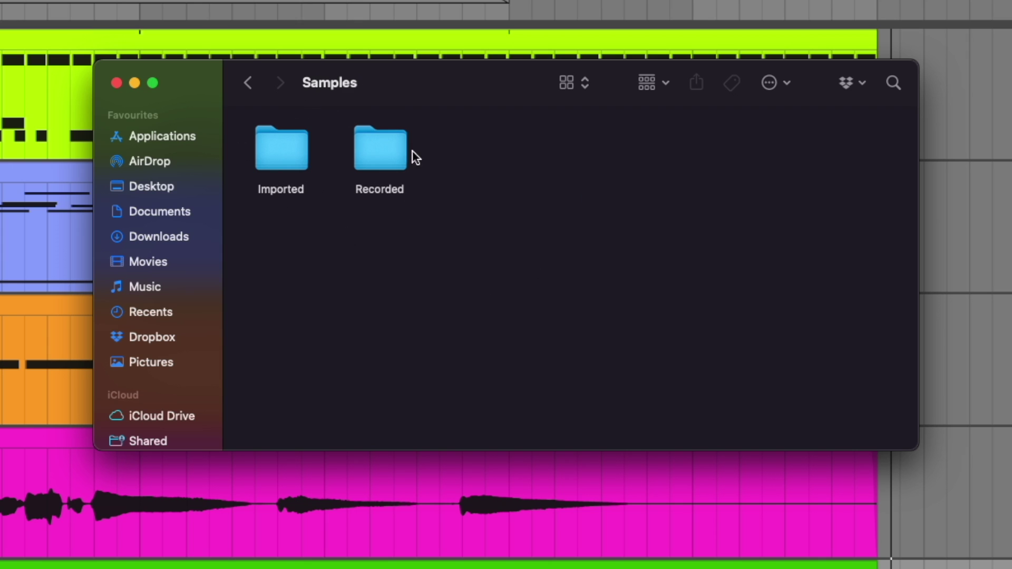
double_click(379, 154)
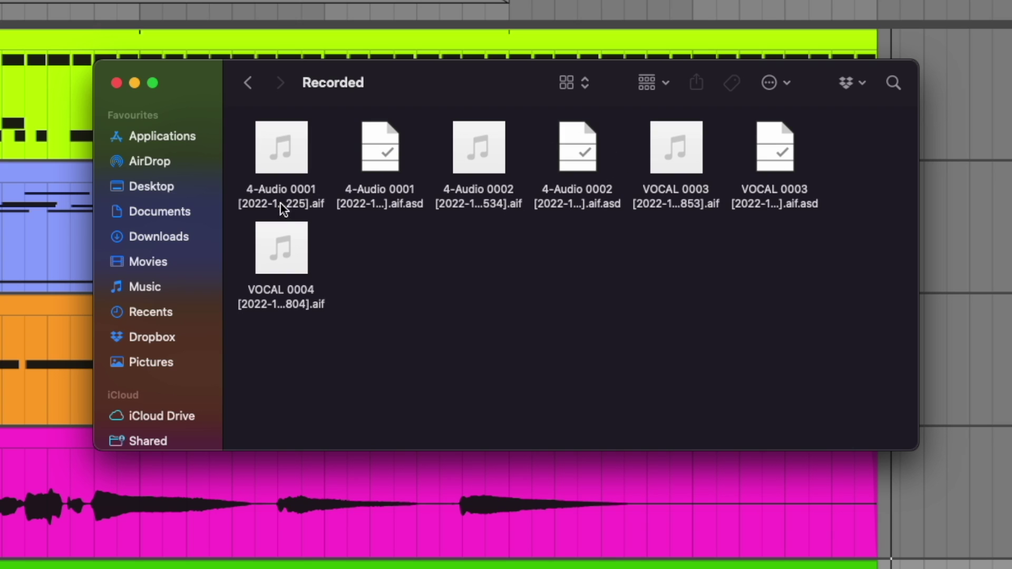
mouse_move(677, 159)
mouse_move(472, 170)
mouse_move(307, 169)
Browse into the Imported samples folder, then go back up to the I_Need_My_Audio Project folder
left_click(247, 85)
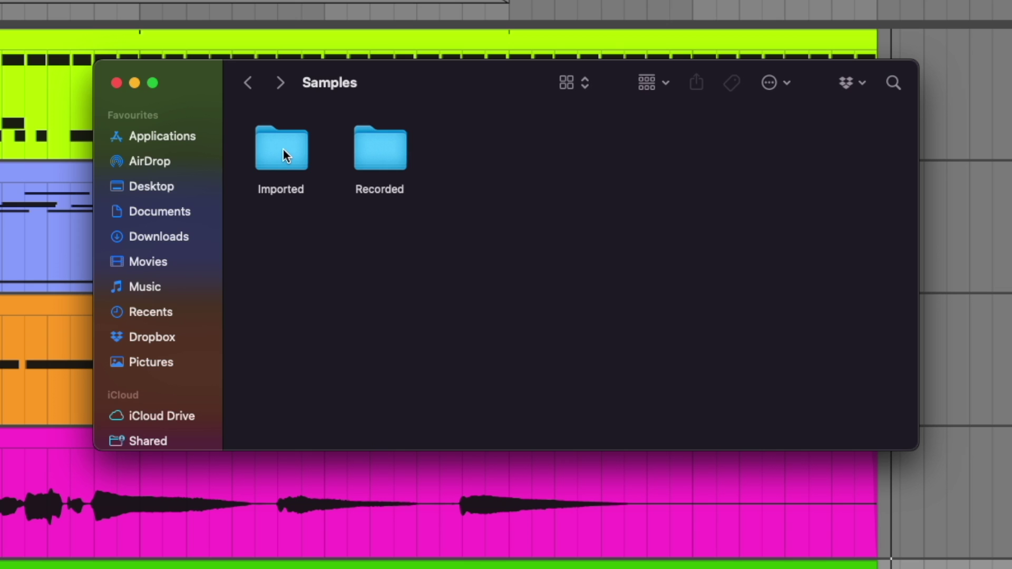
double_click(283, 154)
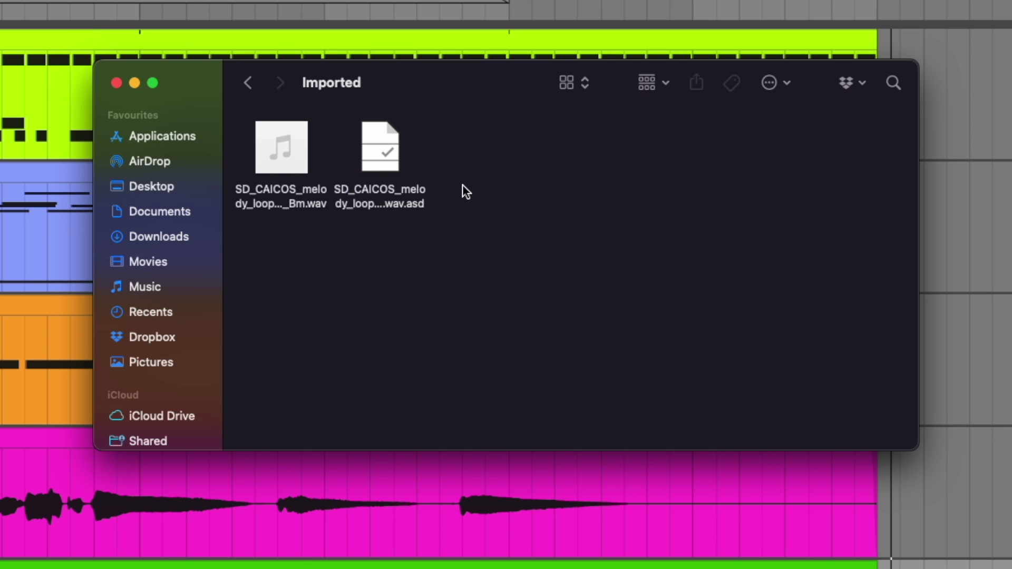
left_click(248, 86)
left_click(248, 84)
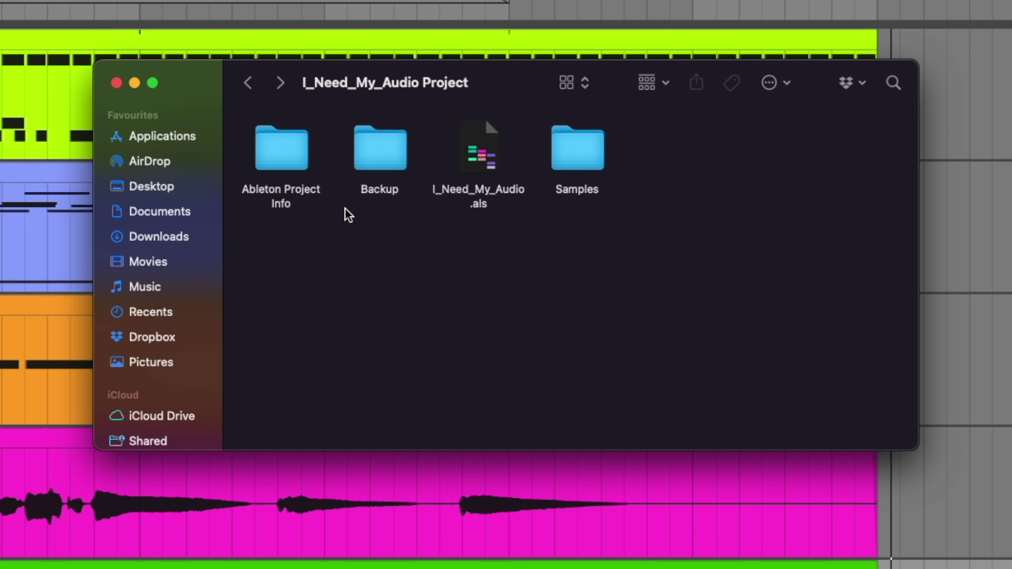
Back on the Desktop in icon view, compress the I_Need_My_Audio Project folder into a zip
left_click(249, 85)
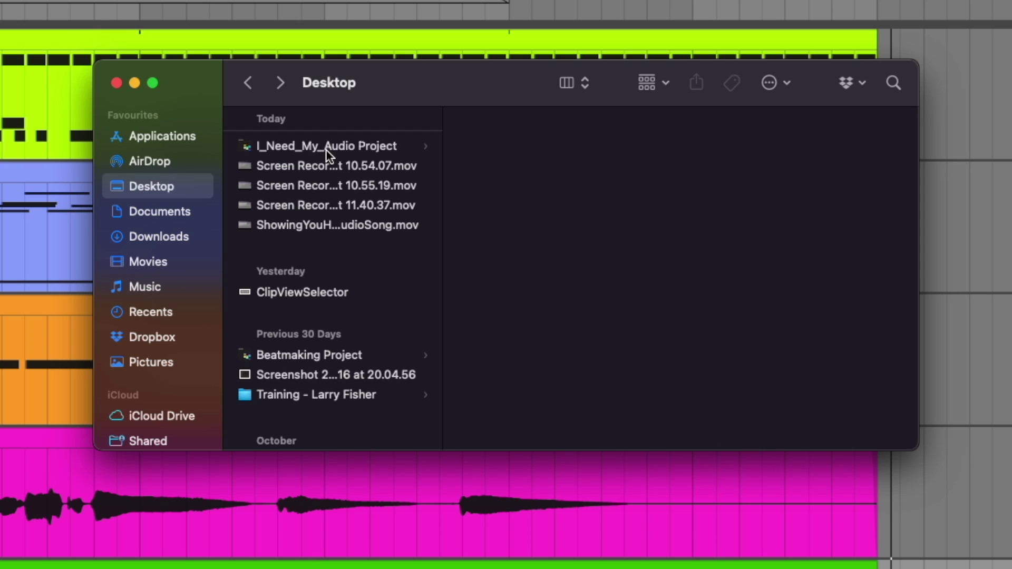
key("super+1")
right_click(280, 181)
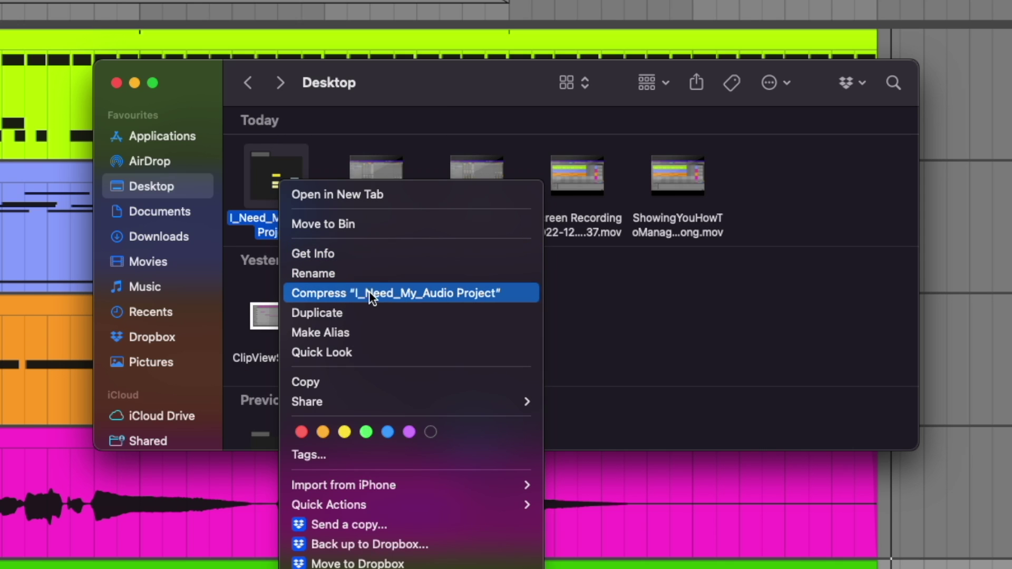
left_click(406, 294)
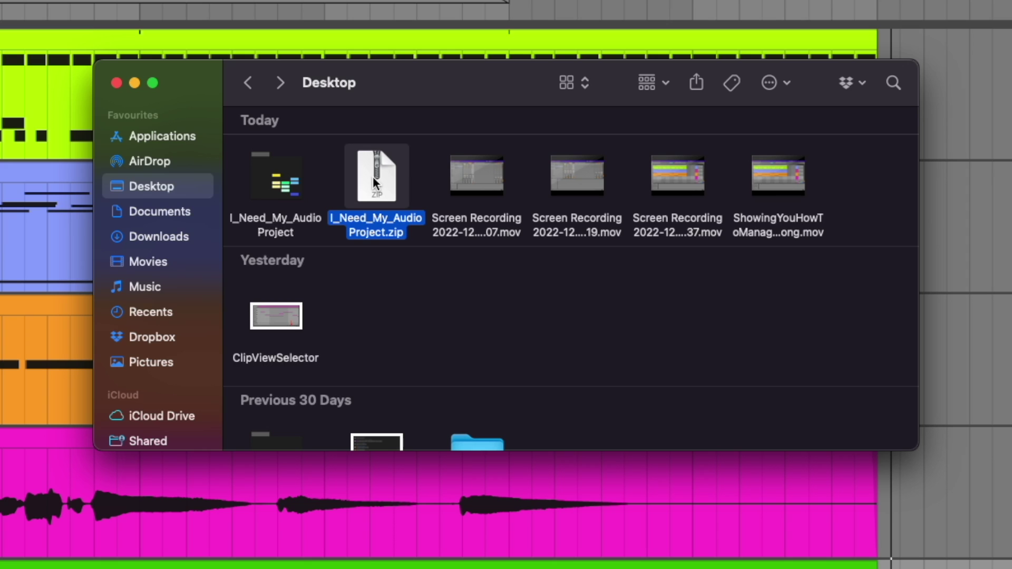
Open the I_Need_My_Audio Project folder to review its contents, then go back out
double_click(281, 182)
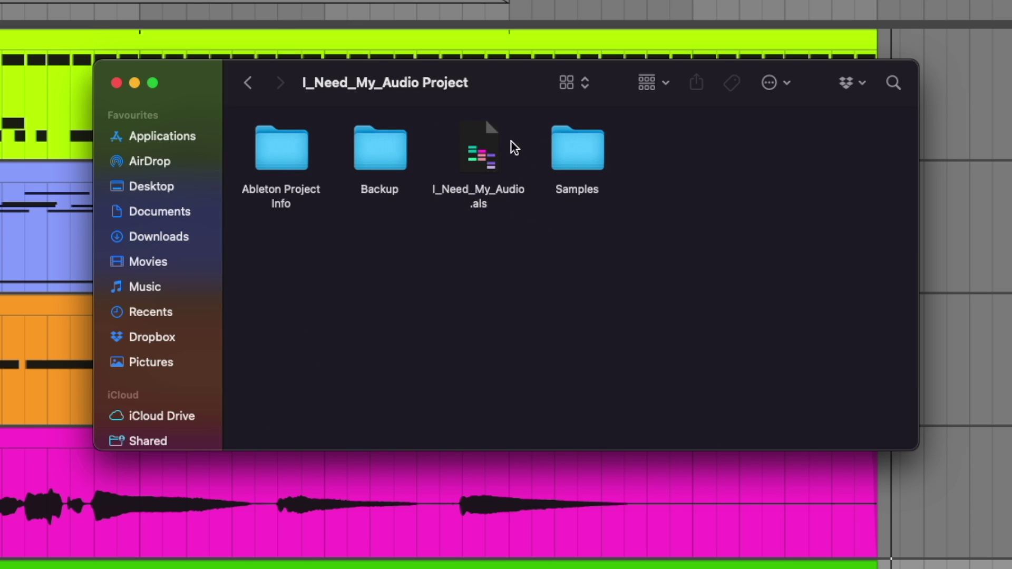
left_click(243, 84)
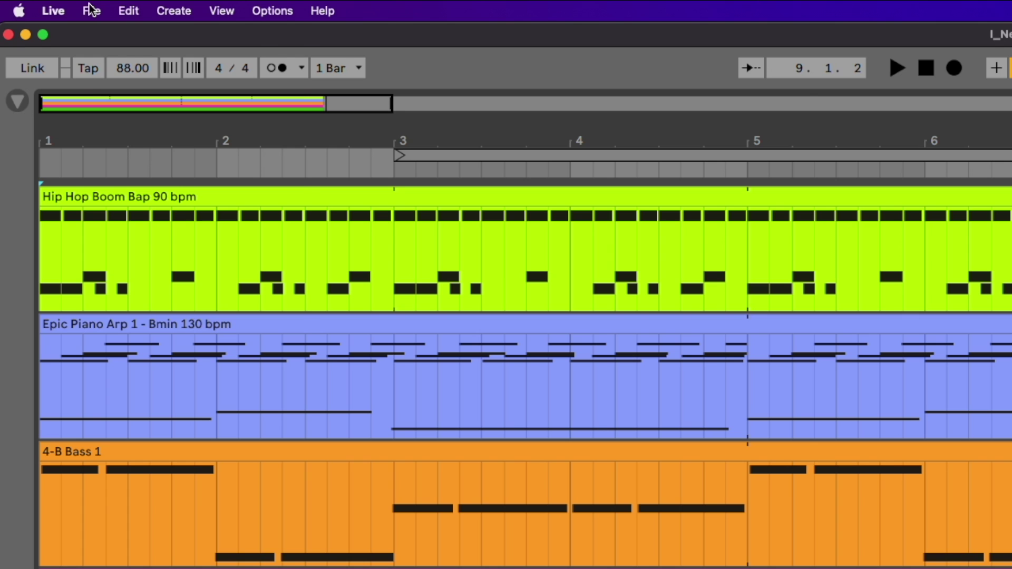
left_click(91, 10)
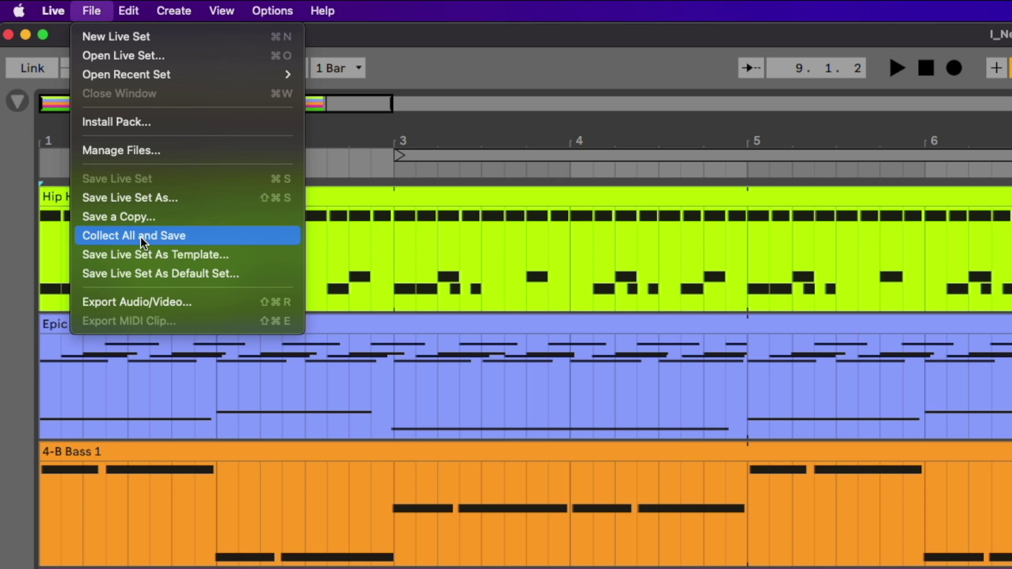
left_click(91, 10)
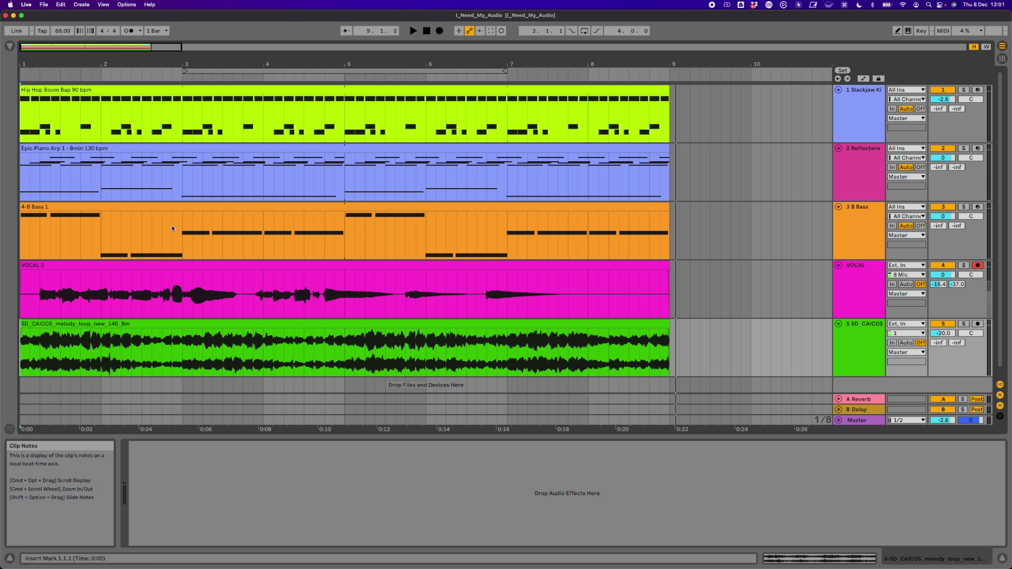